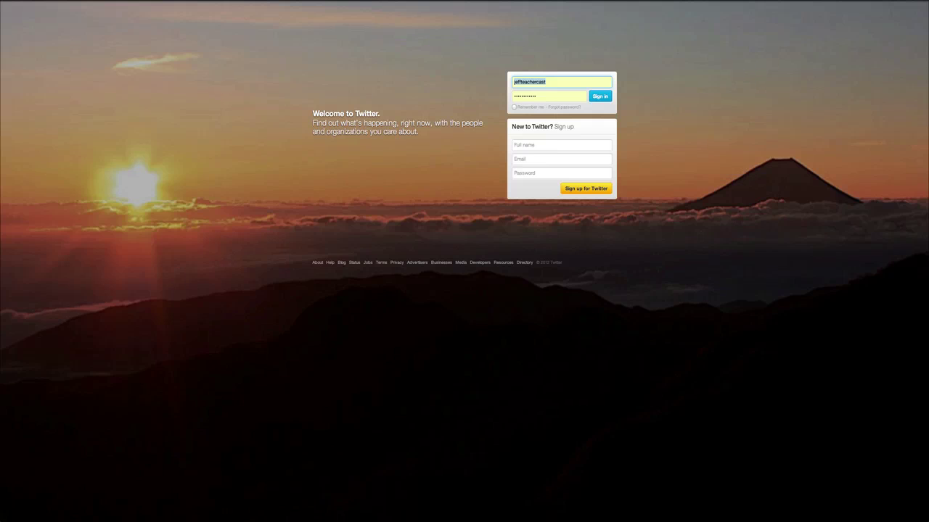
Submit the account's username and password from the Twitter welcome page to sign in
click(608, 96)
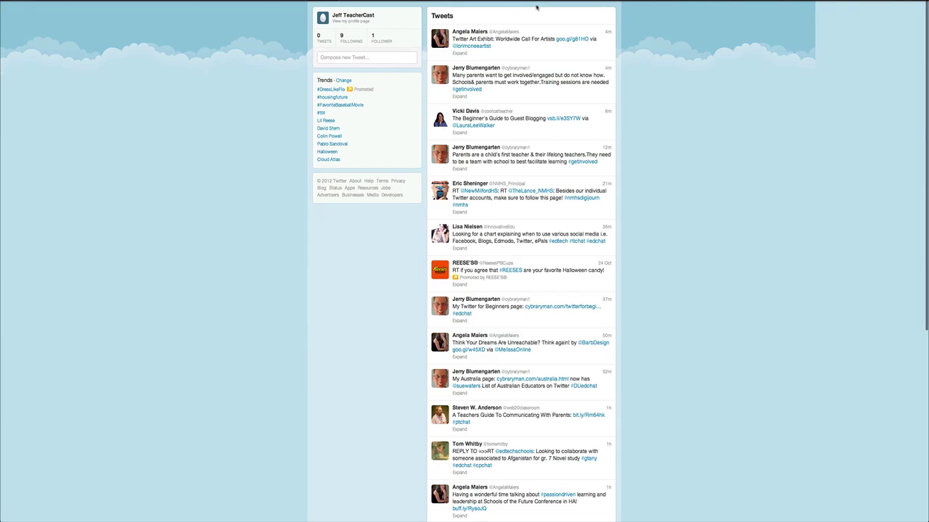
Open Edit profile from the account menu at the top
click(590, 2)
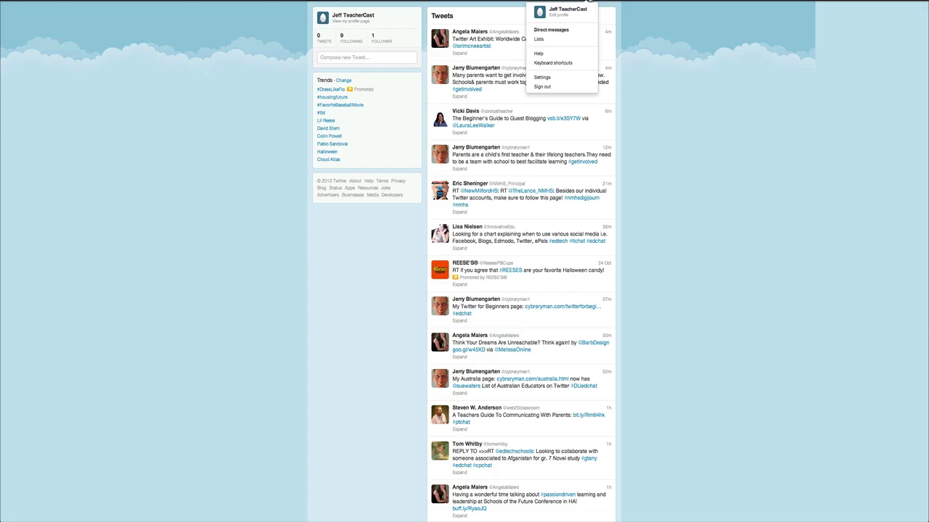
click(558, 16)
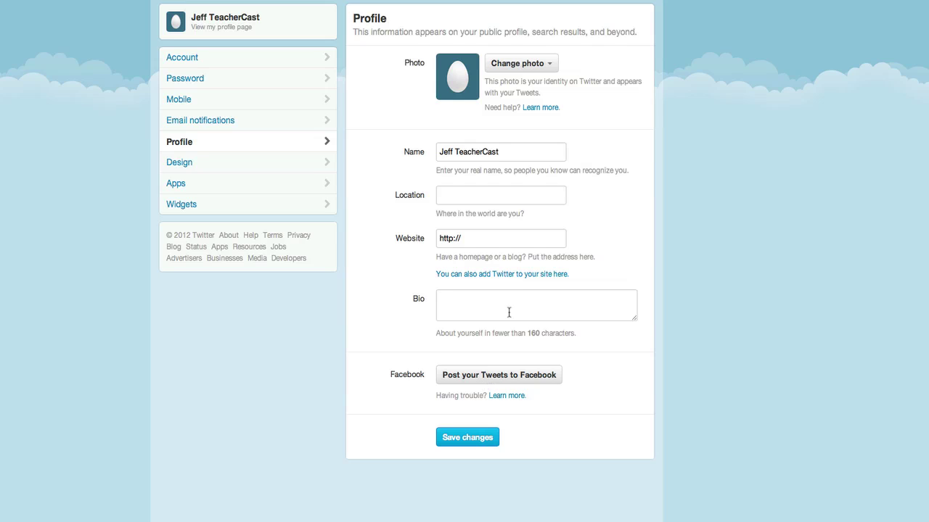
double_click(508, 152)
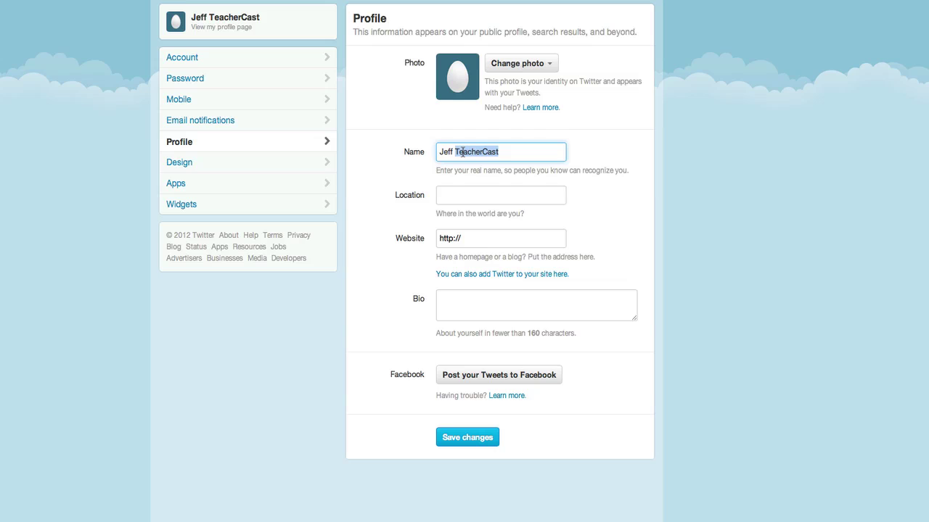
click(455, 195)
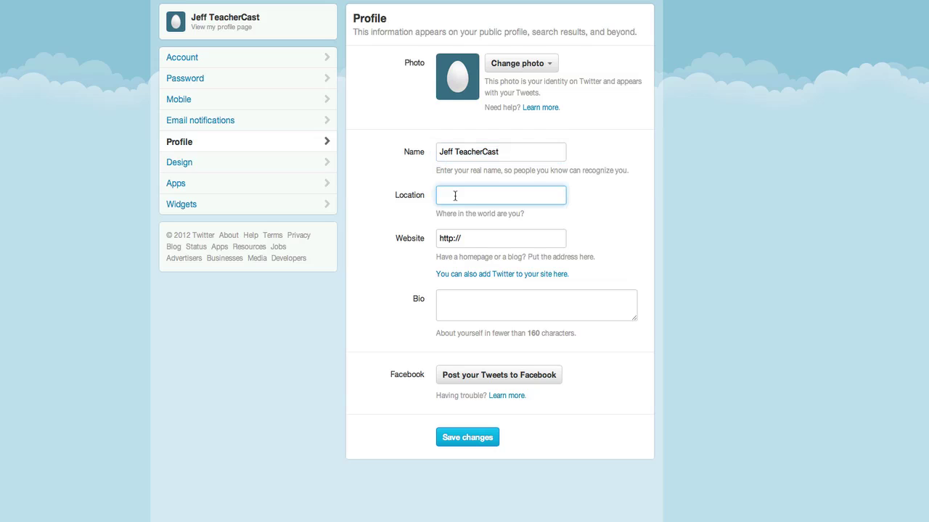
text(Pennsylvania)
key(Tab)
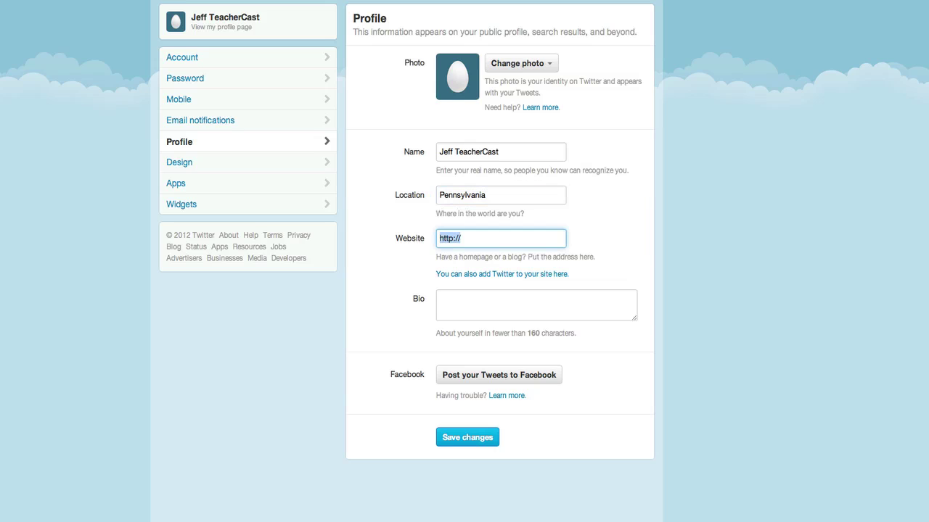
click(461, 238)
text(teachercast.net)
Paste the prepared teacher bio and start connecting the account to Facebook
click(439, 299)
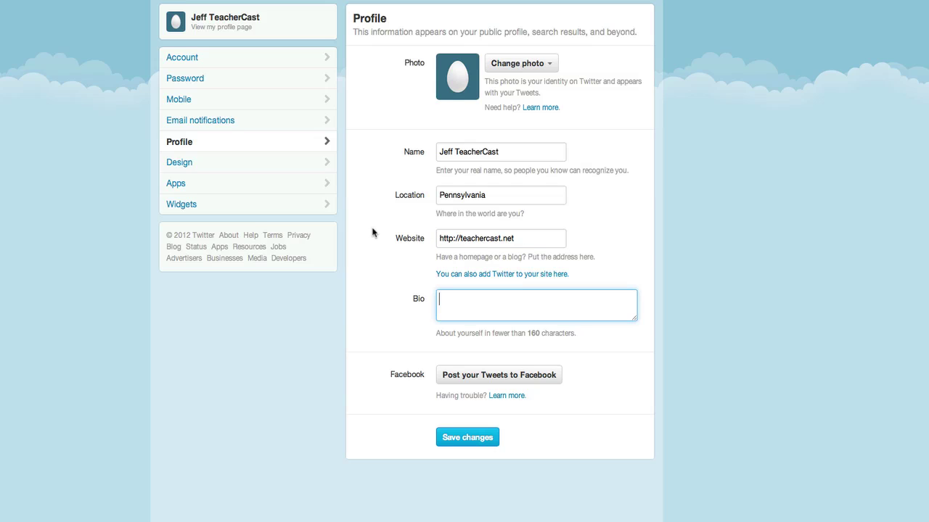
text(New Jersey Teacher: Loves Long Walks and Italian Food: Loves Classical Music)
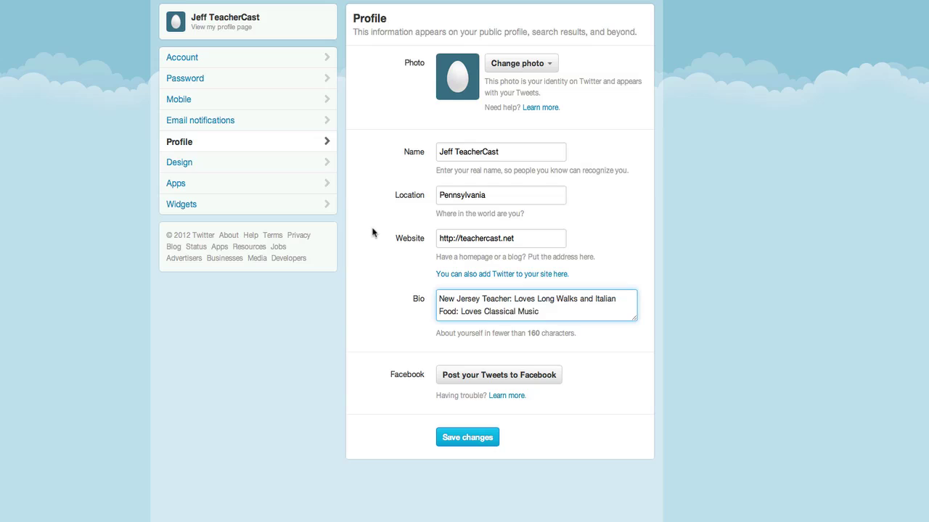
click(544, 341)
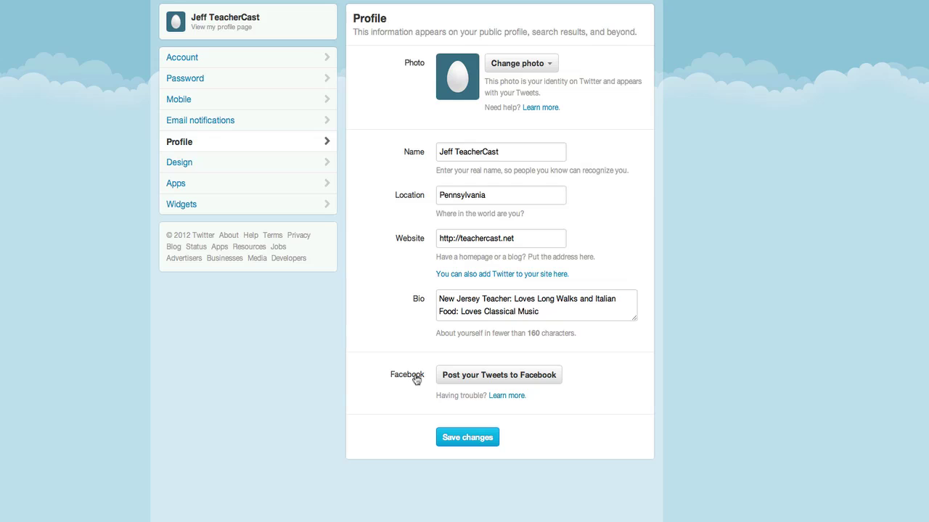
click(446, 377)
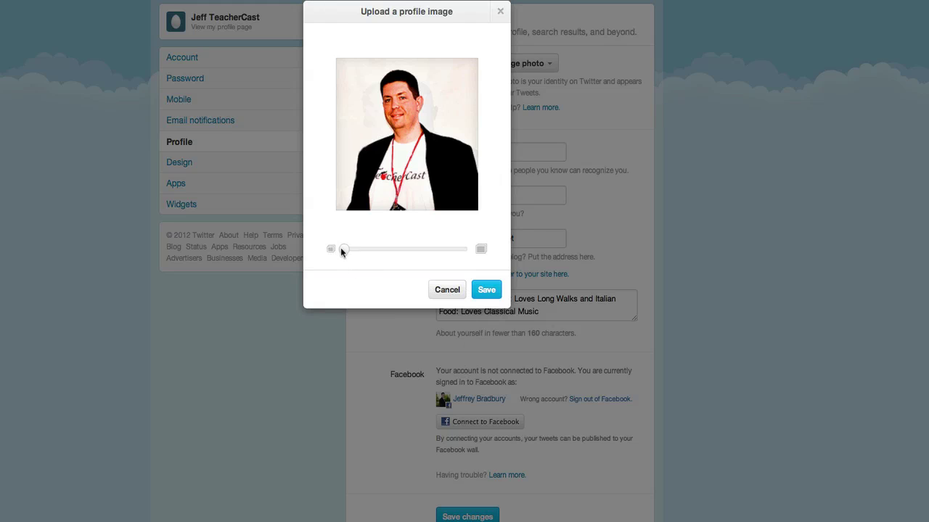
Zoom the new profile photo in to fill the crop and save it
drag(342, 252, 330, 261)
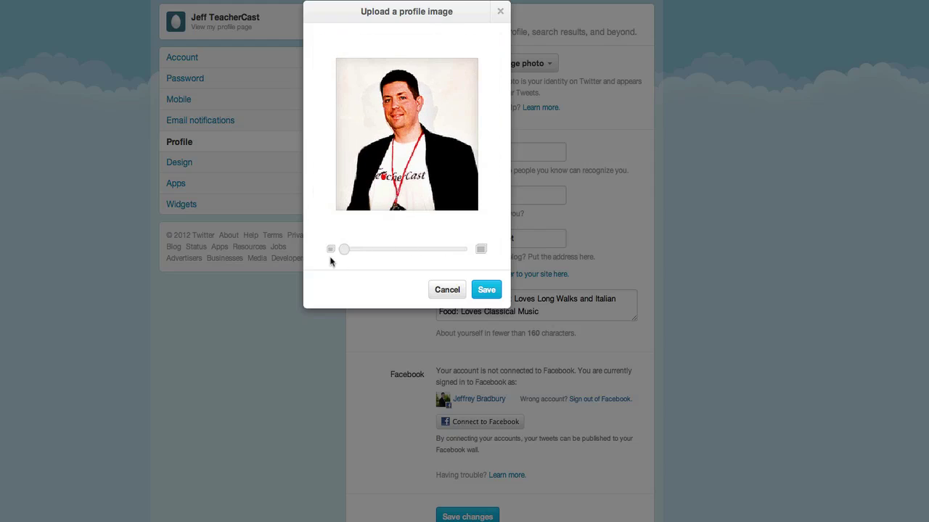
click(485, 291)
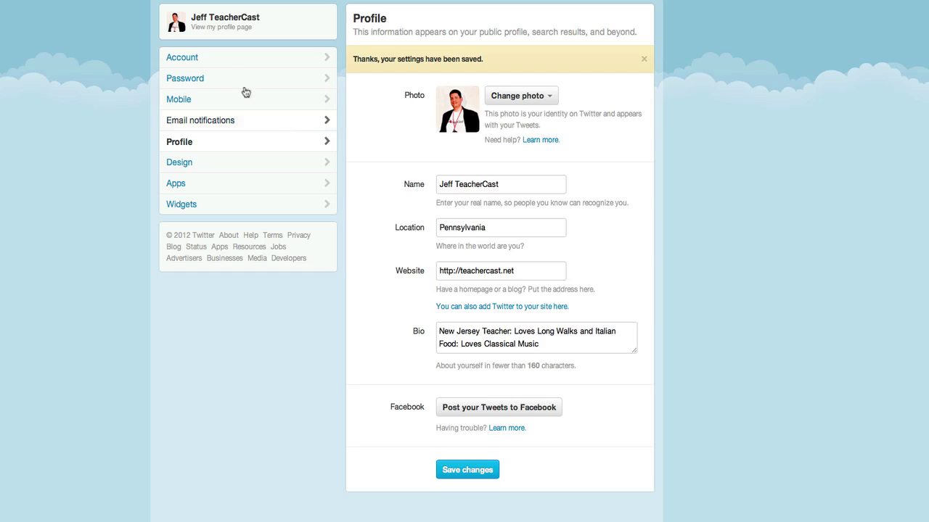
Open the public profile page from the name link in the settings sidebar
click(210, 22)
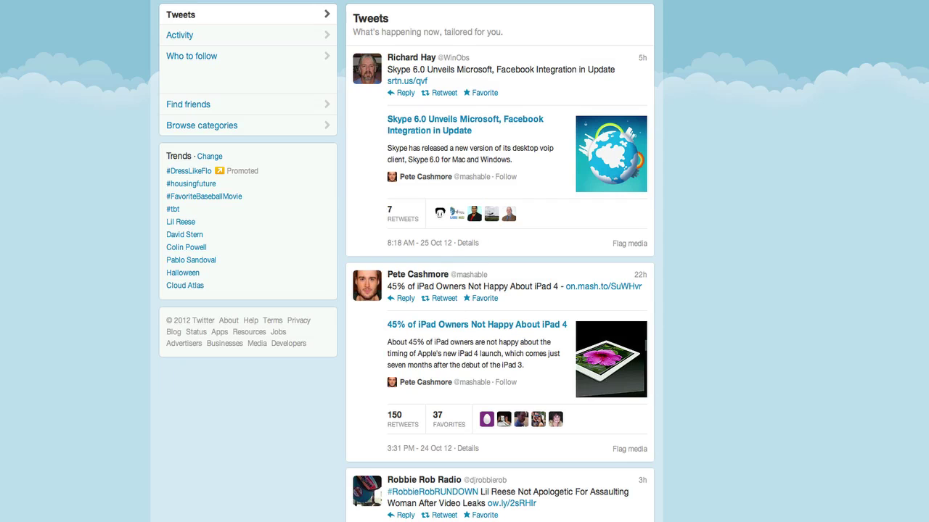
scroll(406, 508, down, 3)
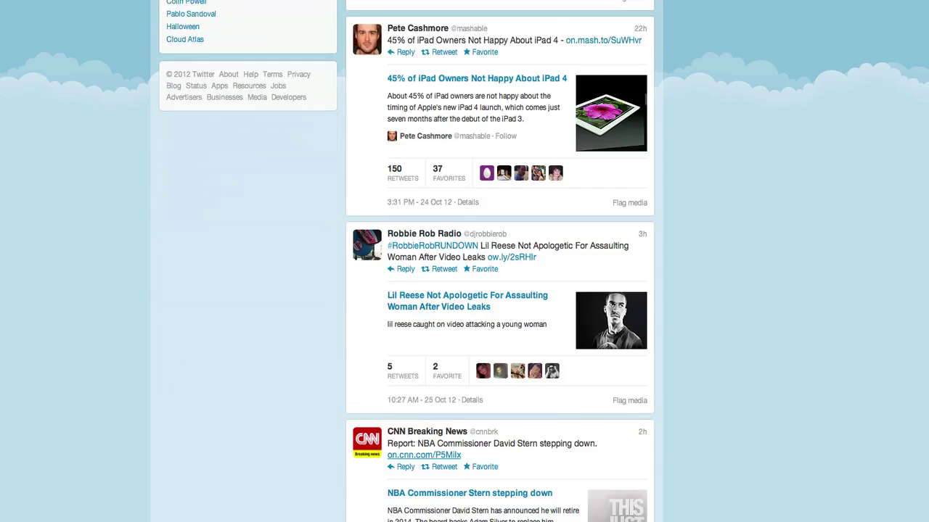
scroll(500, 261, down, 1)
scroll(500, 262, down, 1)
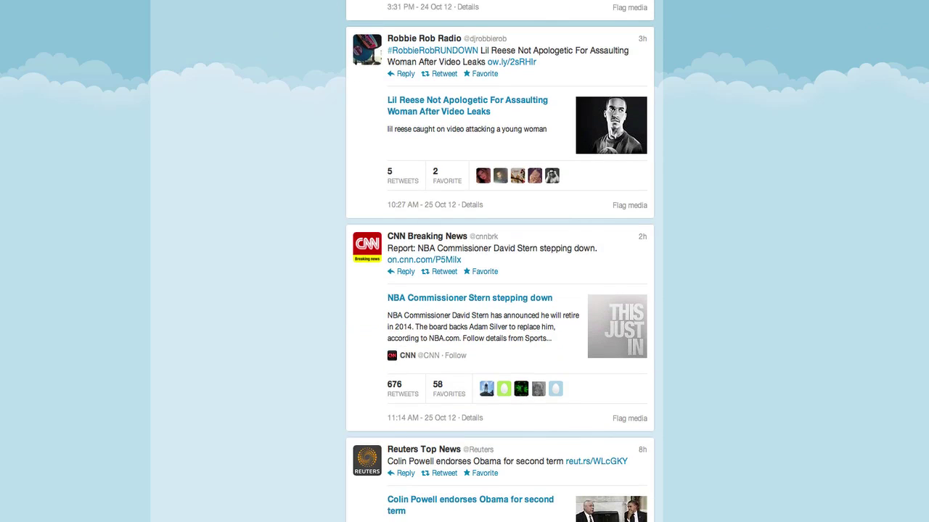
scroll(500, 261, down, 2)
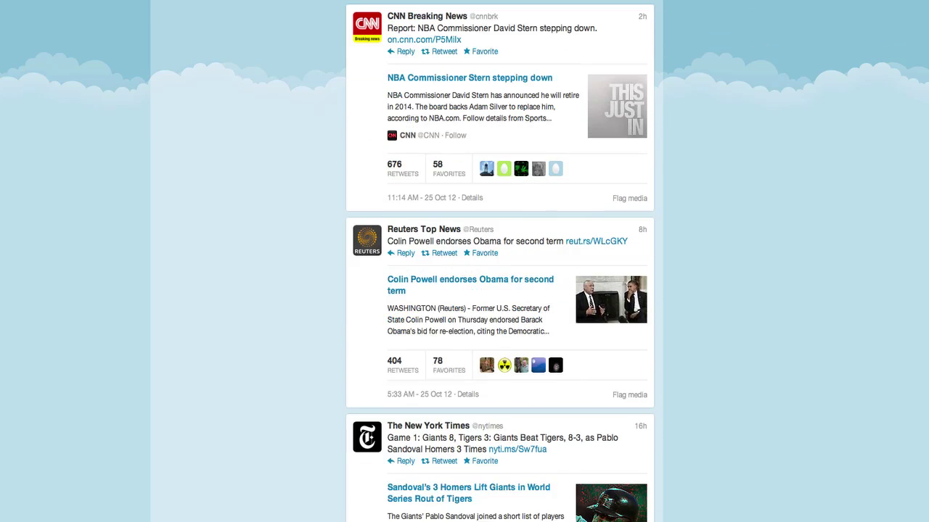
scroll(291, 211, up, 10)
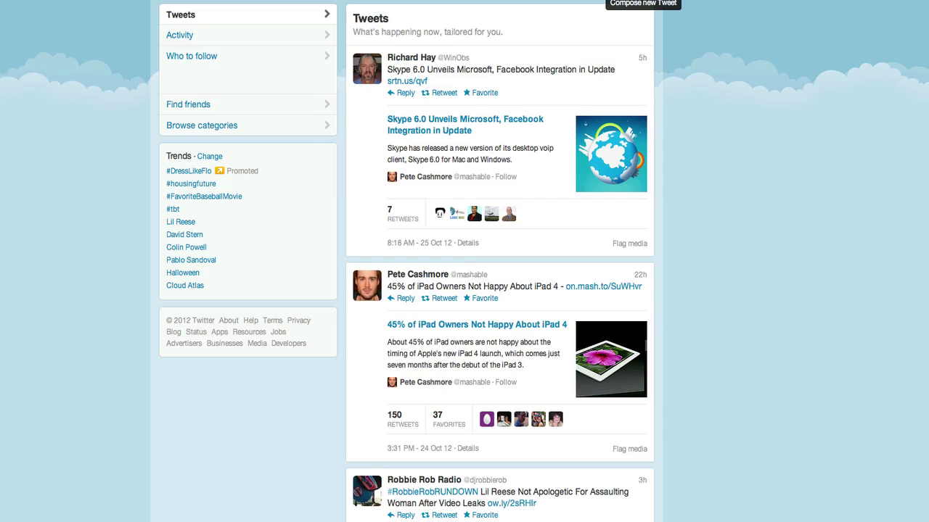
Compose a new tweet reading 'Hello world, this is my first tweet.'
click(644, 1)
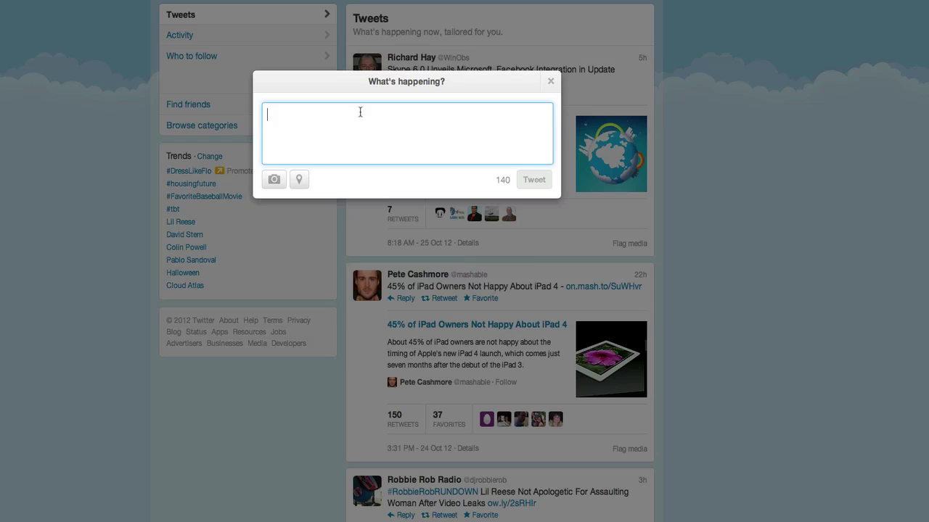
text(Hello world)
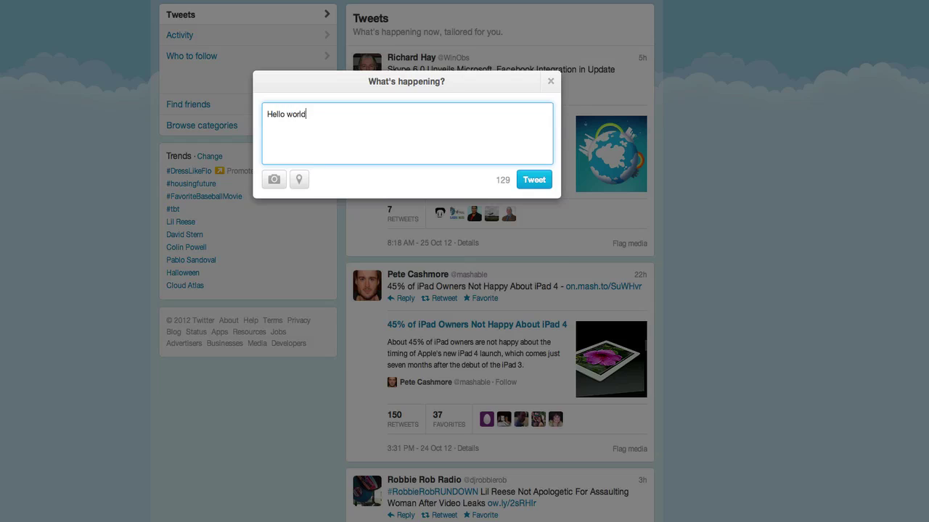
text(, this is my first tweet.)
text(#edch)
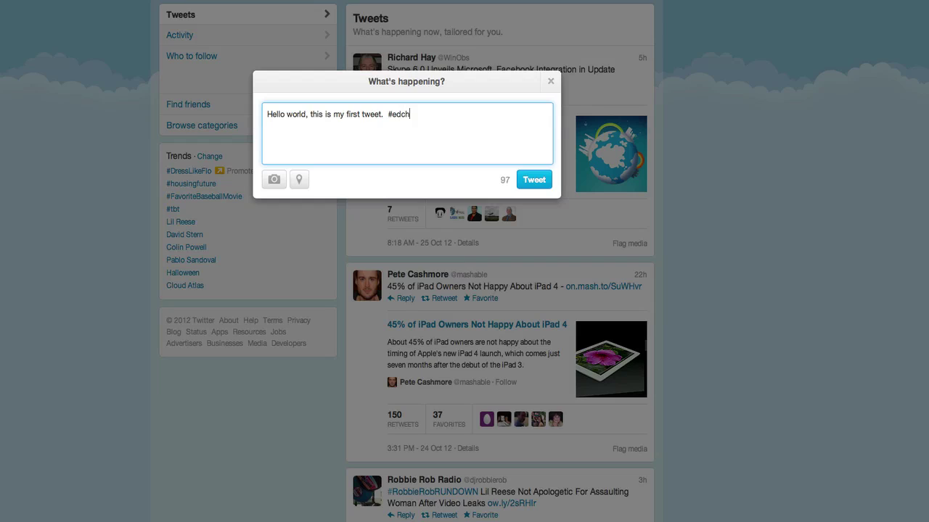
text(at #satchat)
key(Return)
text(@teachercast)
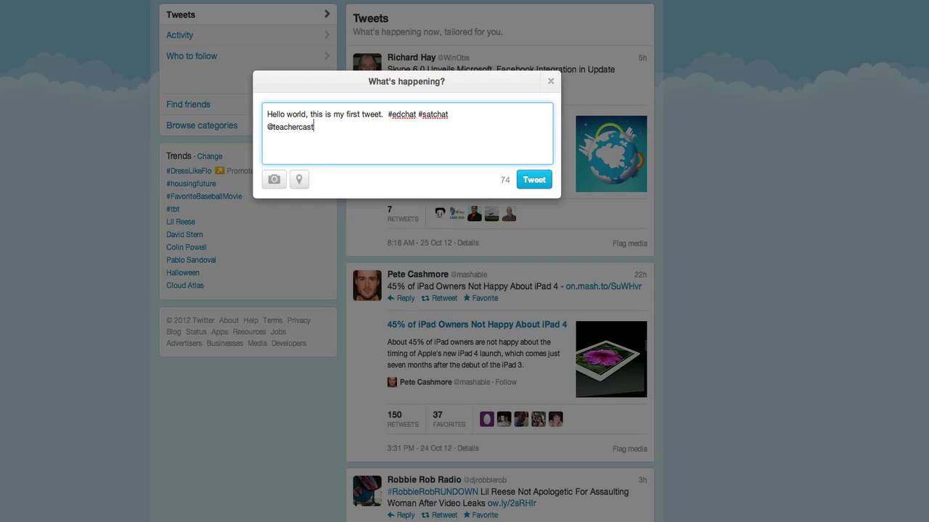
Insert 'I am doing a TeacherCast Demo on Twitter for Educators.' after the first sentence
click(385, 116)
text(I am doing)
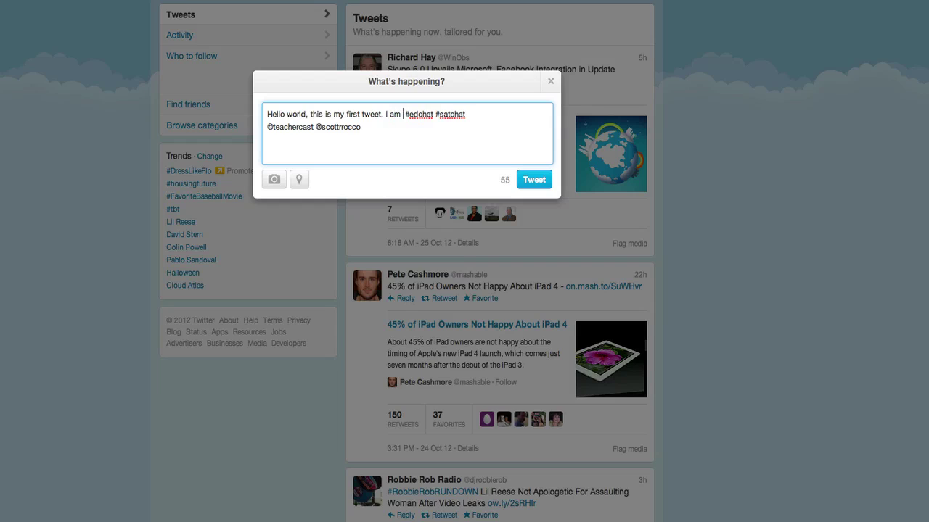
text( a Teacher)
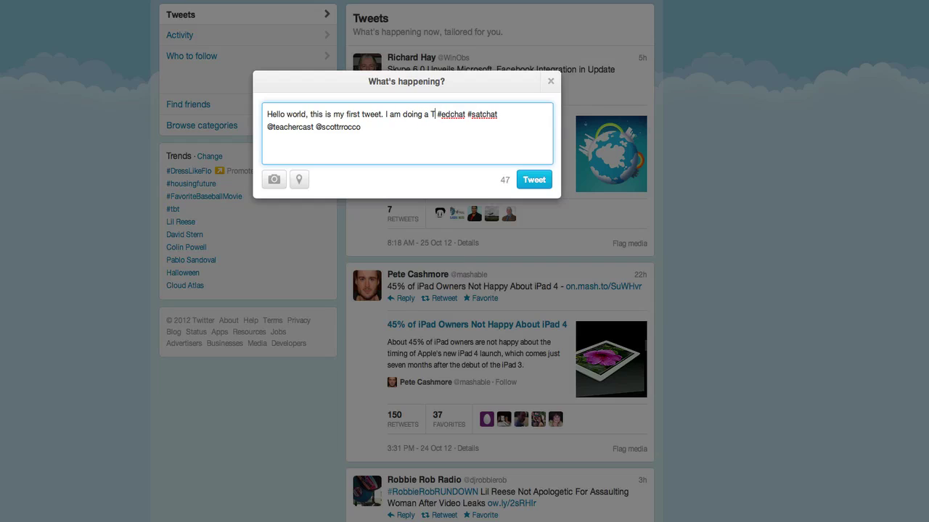
text(Cast Demo on Twitter for Educators)
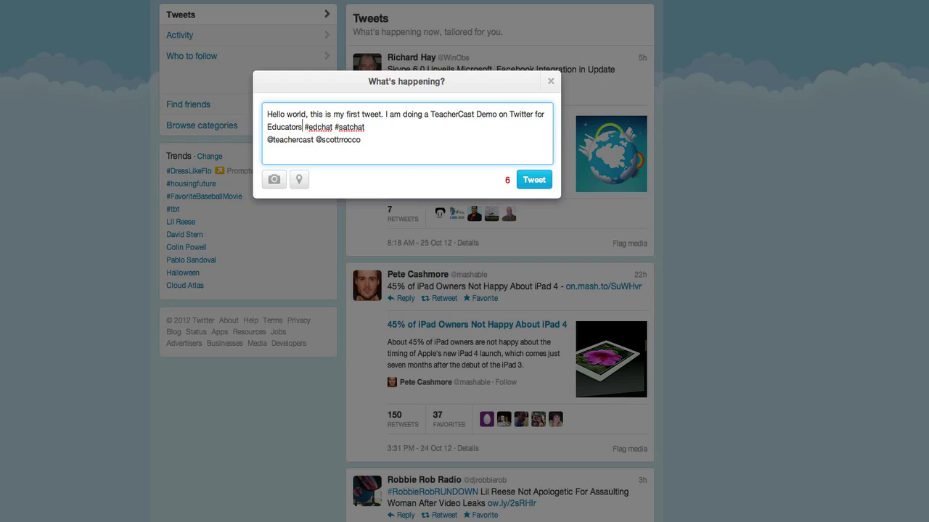
text(.)
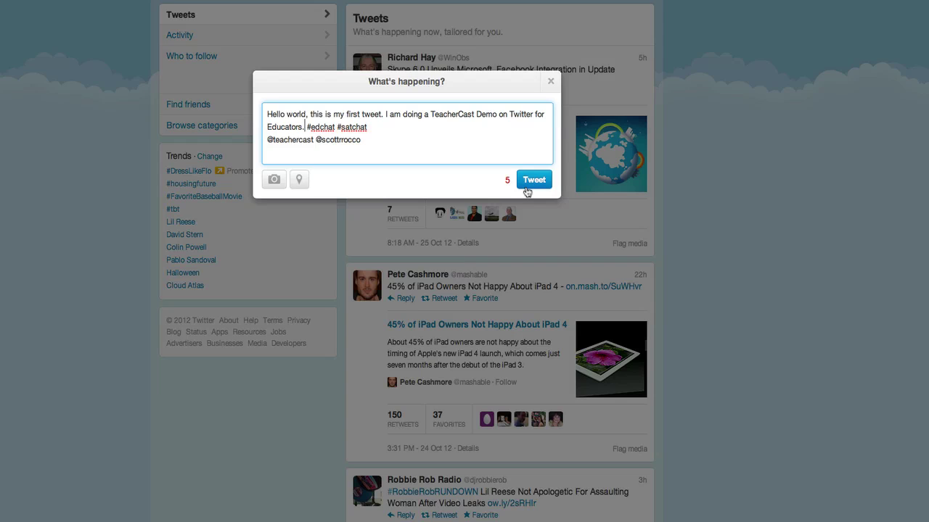
Post the finished tweet with its hashtags and mentions
click(526, 187)
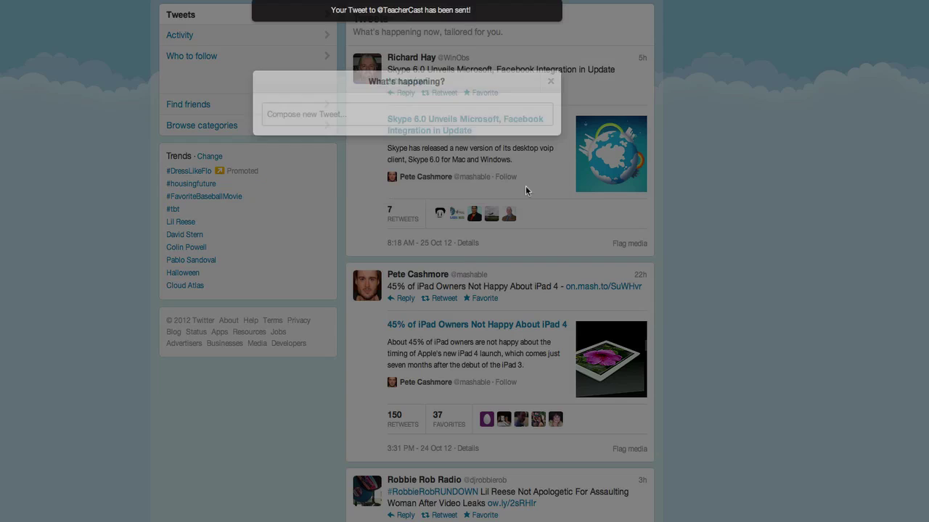